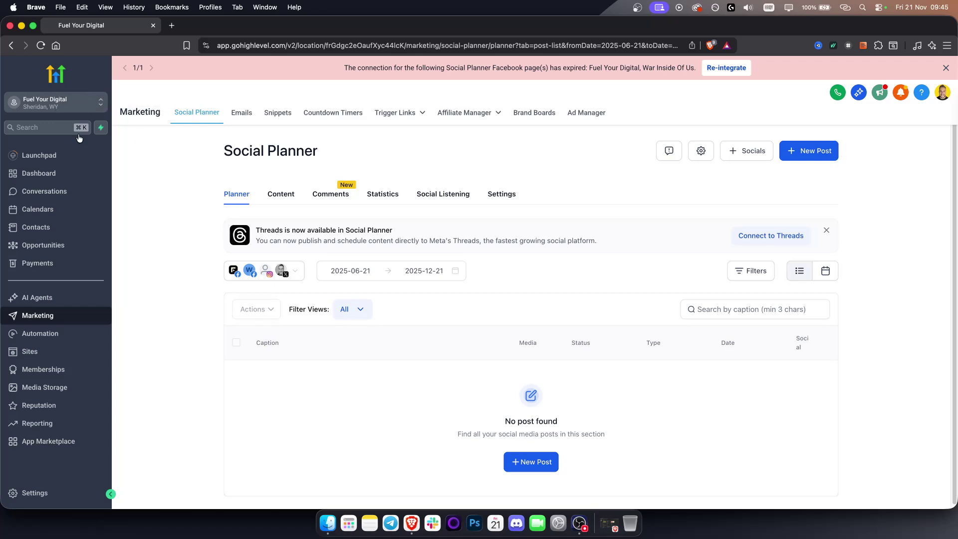
Go to the agency-level view and return to the Fuel Your Digital sub-account.
left_click(91, 101)
left_click(164, 134)
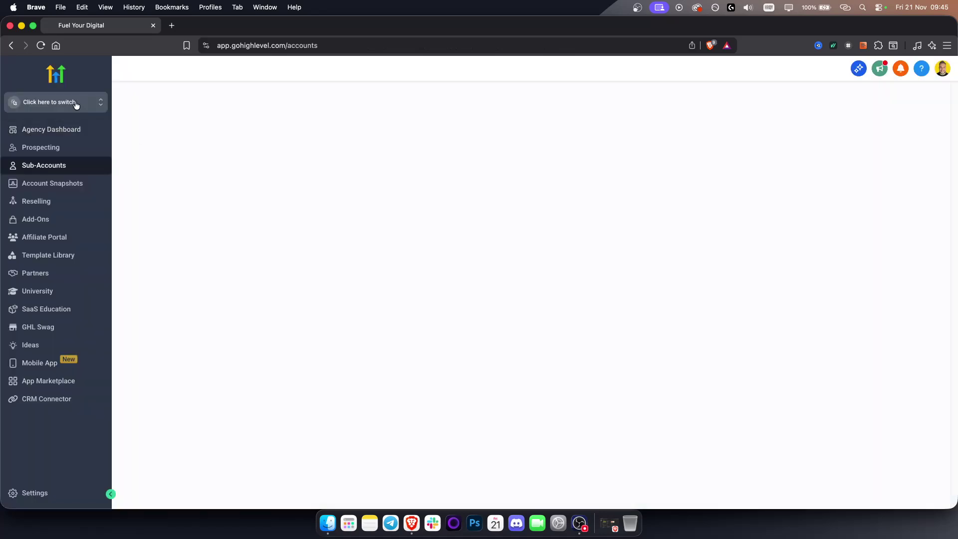
left_click(45, 105)
left_click(173, 153)
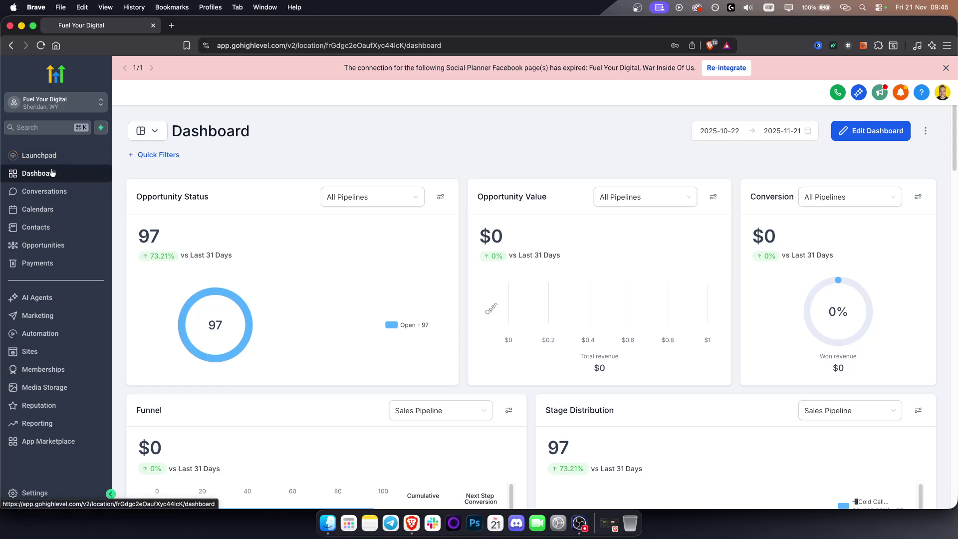
Switch to the TutorialsHub sub-account and move the opportunity on the My Cleaning Business board to Interested Leads and on to Follow Up.
left_click(65, 109)
left_click(174, 243)
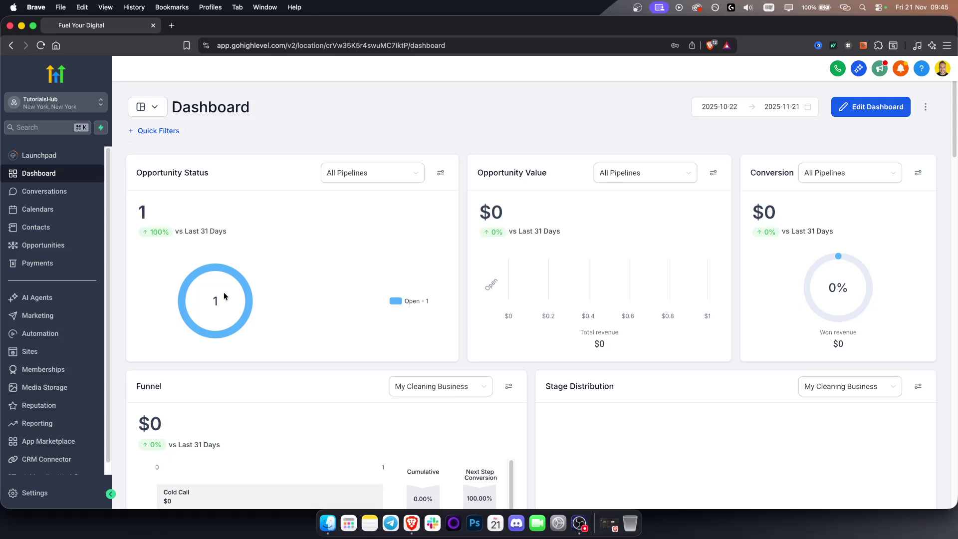
left_click(64, 249)
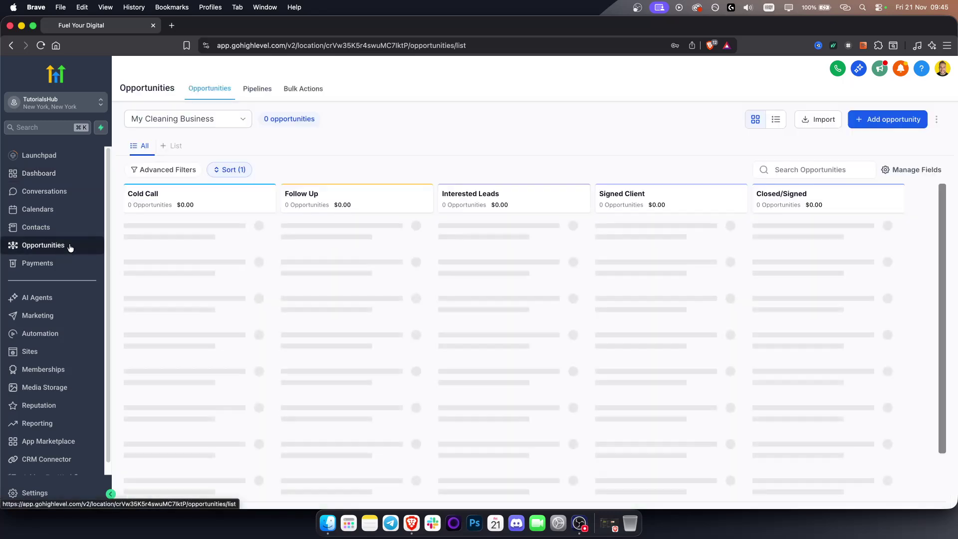
left_click_drag(848, 230, 460, 193)
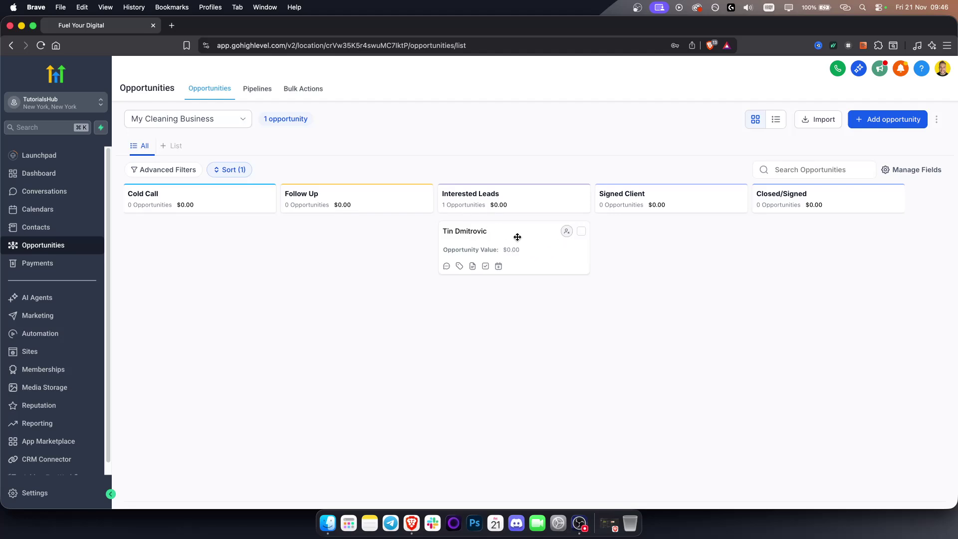
left_click_drag(516, 235, 343, 216)
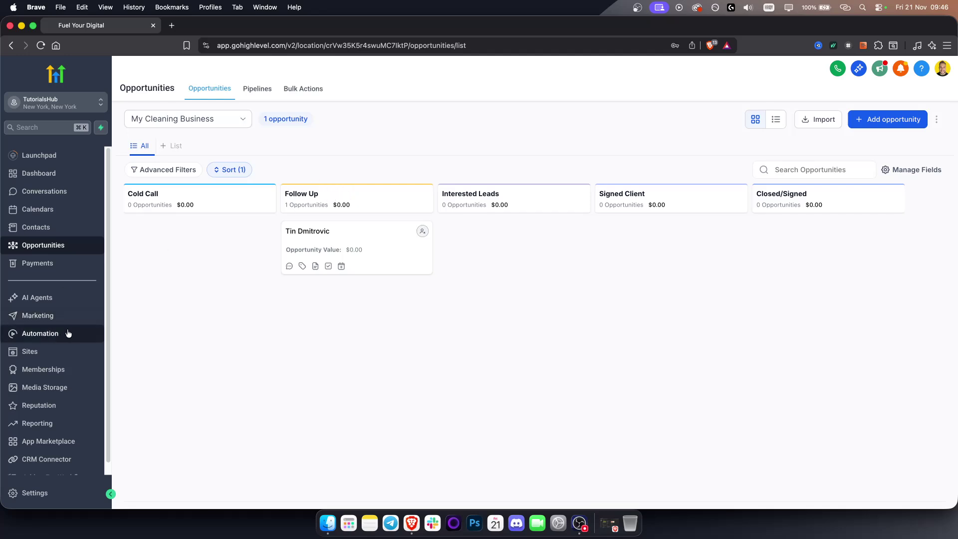
View the list of automation workflows and return to the opportunities board.
left_click(55, 338)
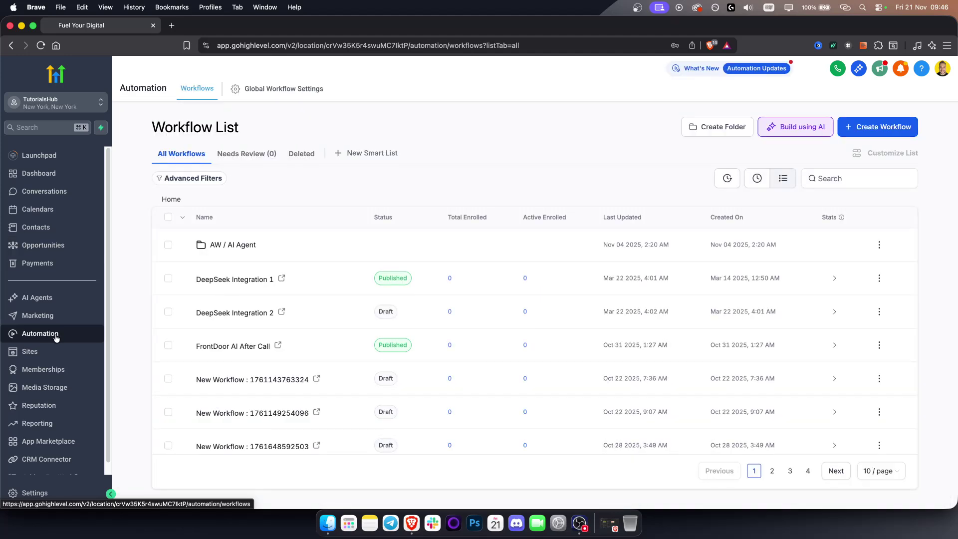
left_click(48, 250)
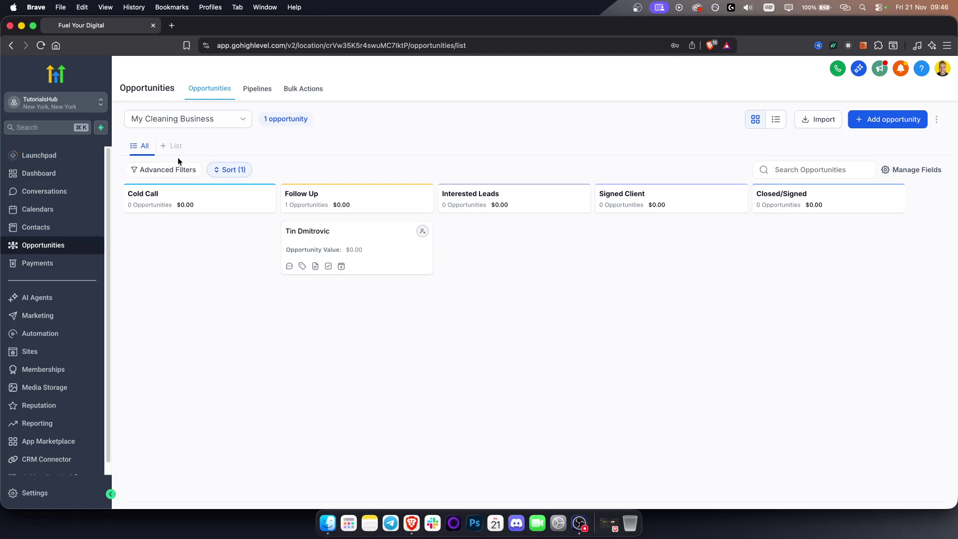
Open the contacts list, check the contact import option and select all contacts.
left_click(36, 227)
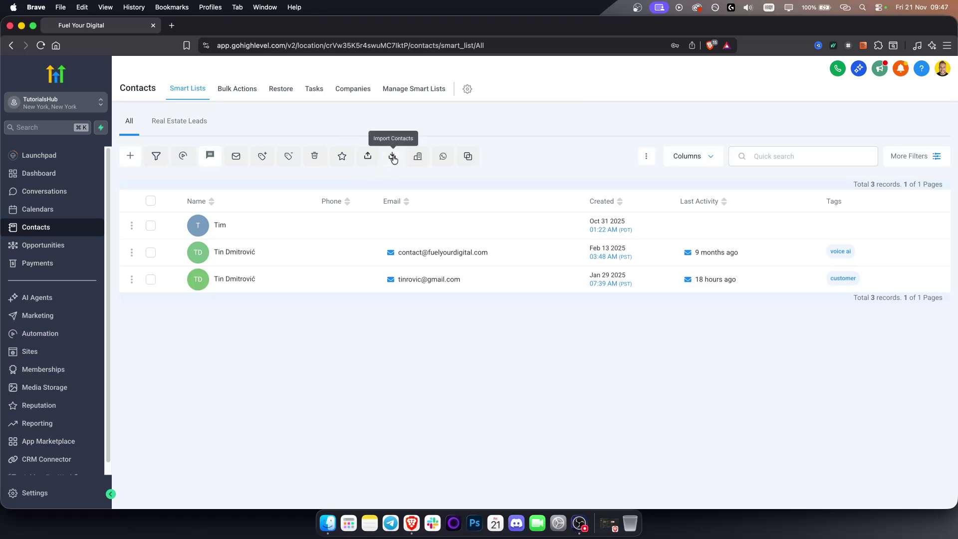
left_click(393, 157)
left_click(150, 201)
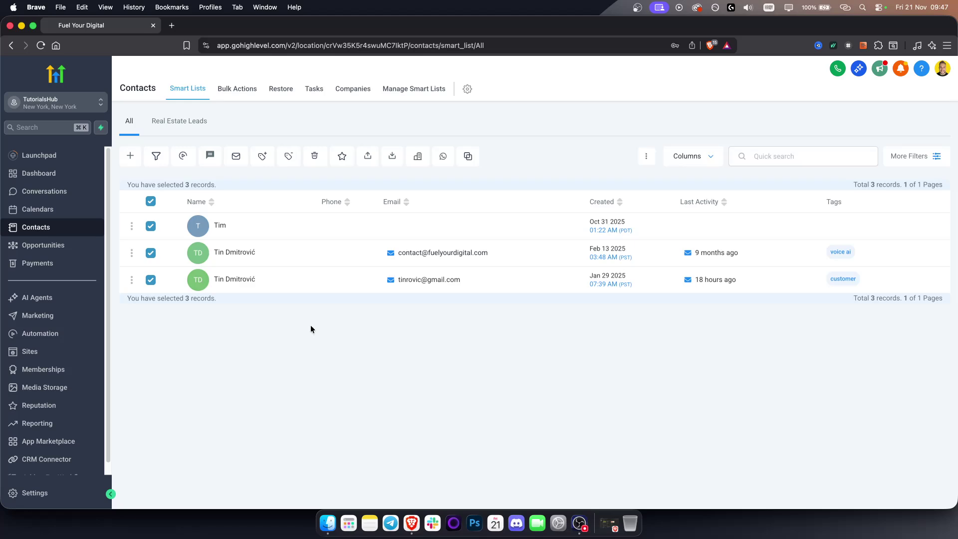
Skip the funnel feedback survey in Sites and preview the Car Shop form from the form builder.
left_click(52, 353)
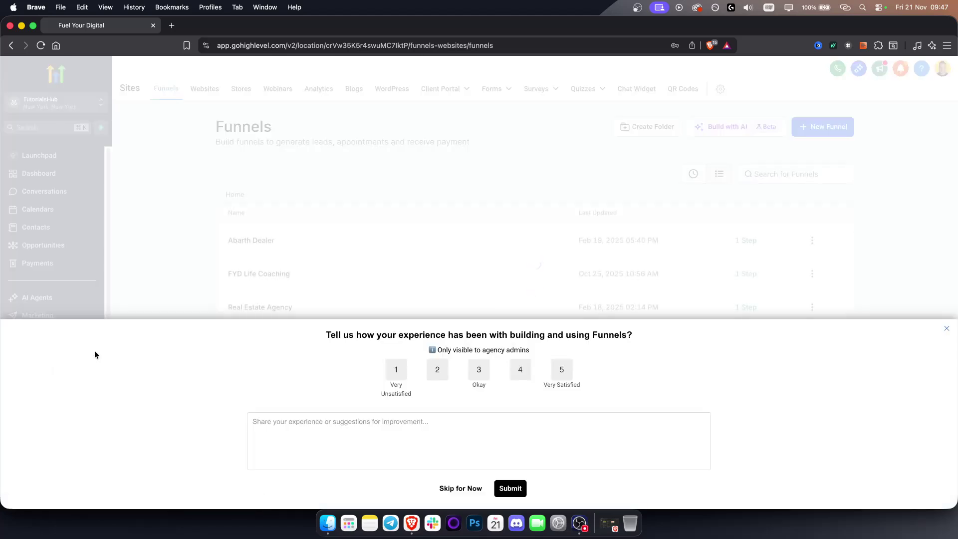
left_click(455, 489)
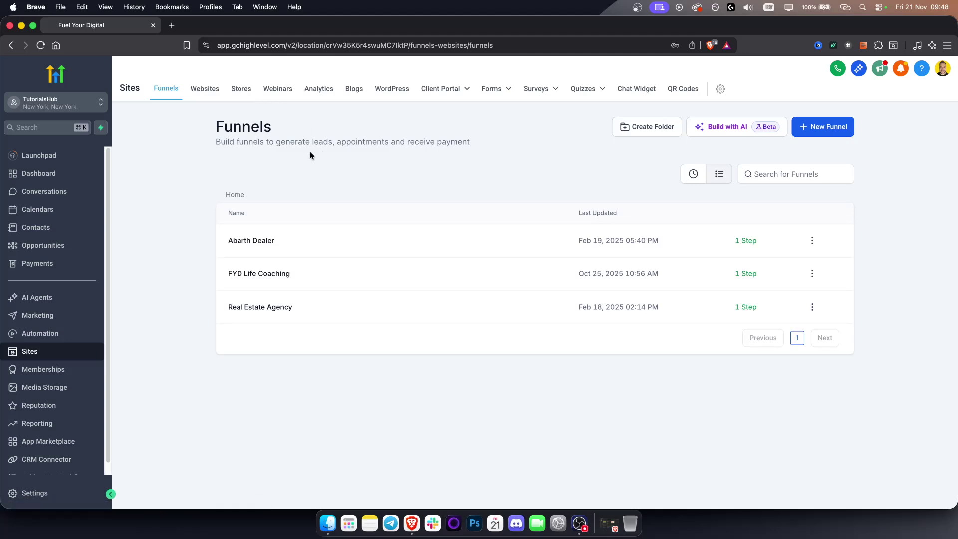
mouse_move(498, 95)
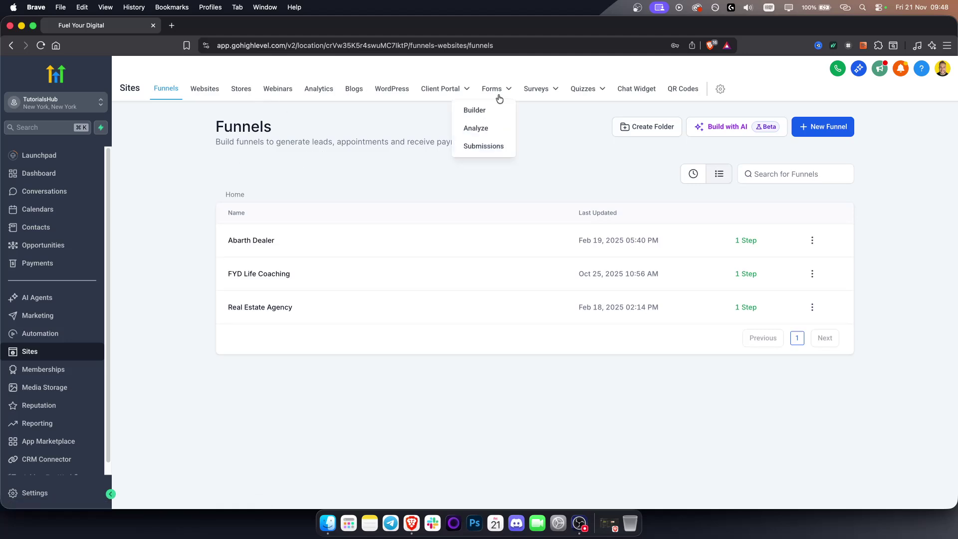
left_click(480, 115)
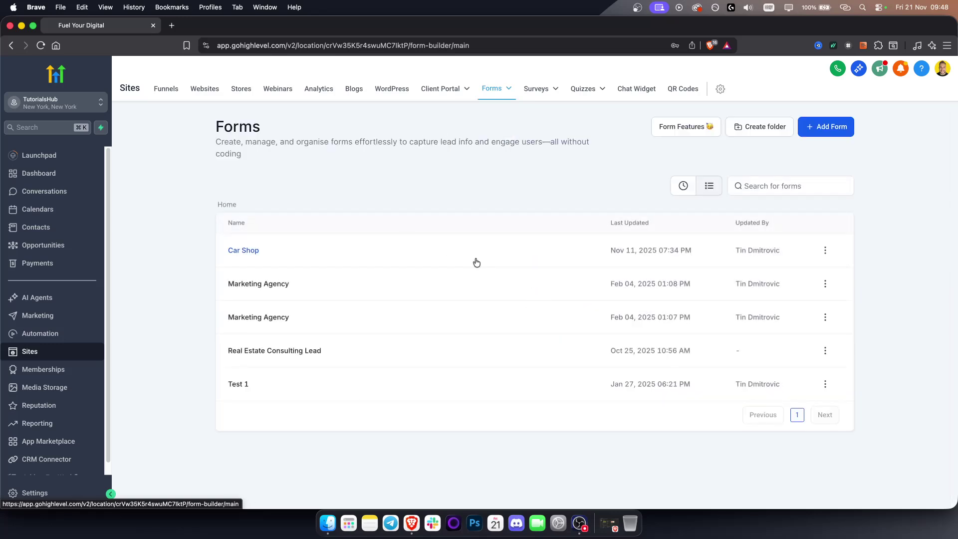
left_click(827, 249)
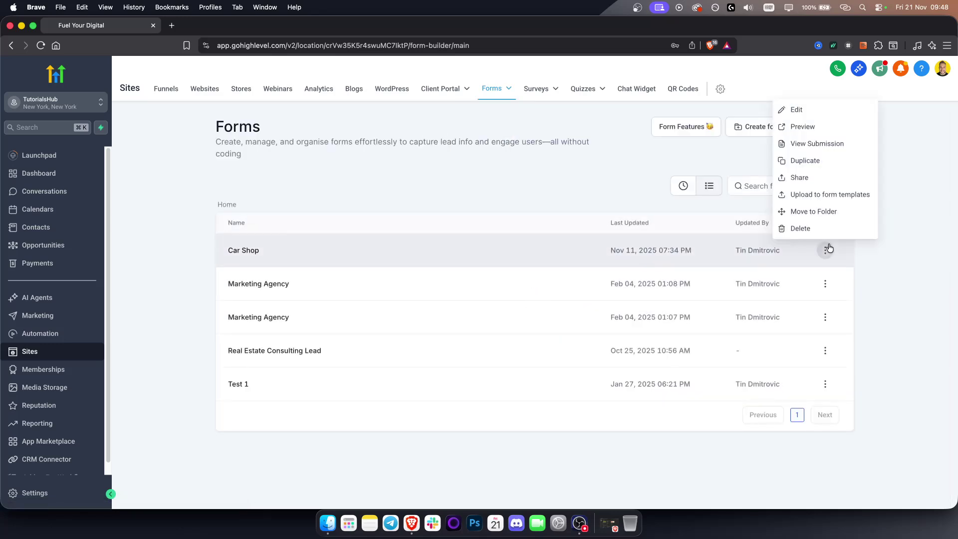
left_click(830, 128)
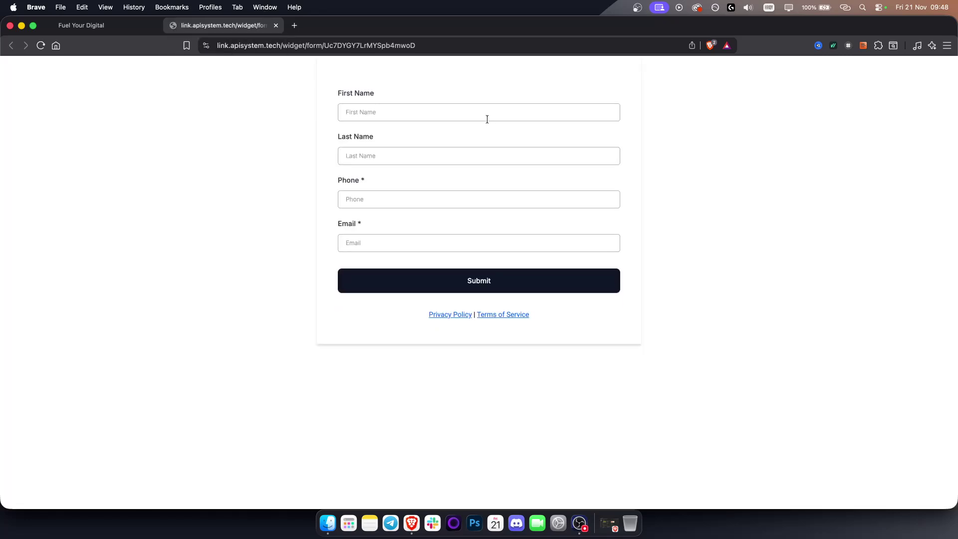
Return from the form preview to the TutorialsHub account and view its contacts list and opportunities board.
left_click(111, 29)
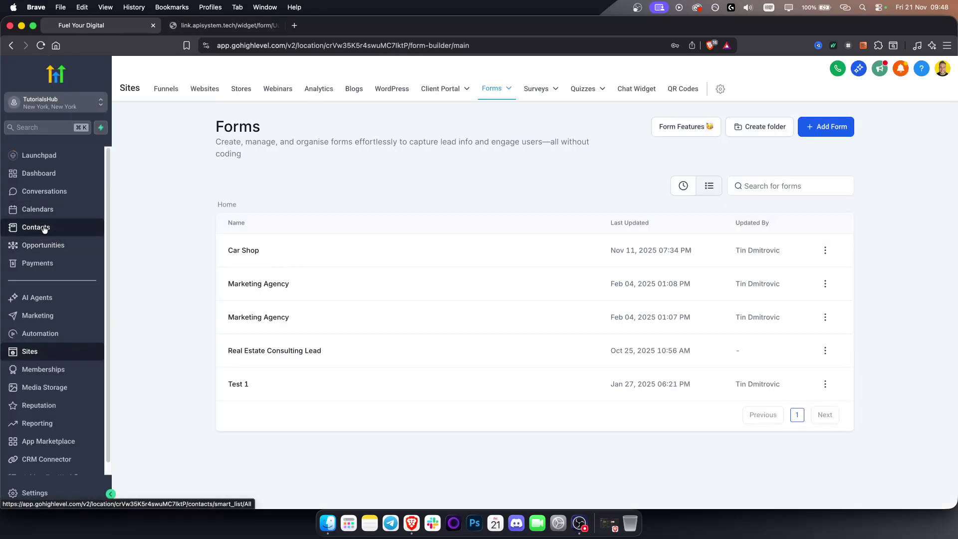
left_click(59, 230)
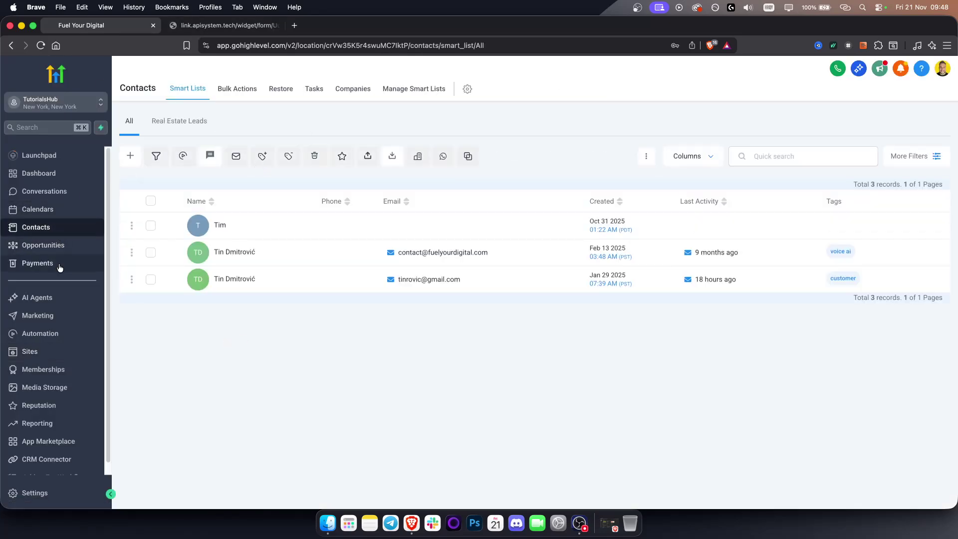
left_click(59, 252)
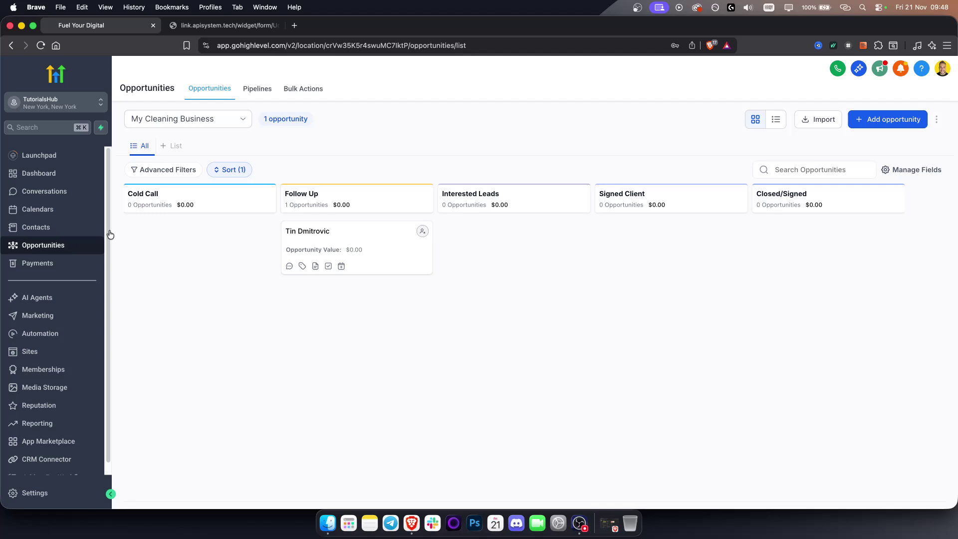
Open the team conversations inbox, view the phone dialer and close it again.
left_click(53, 196)
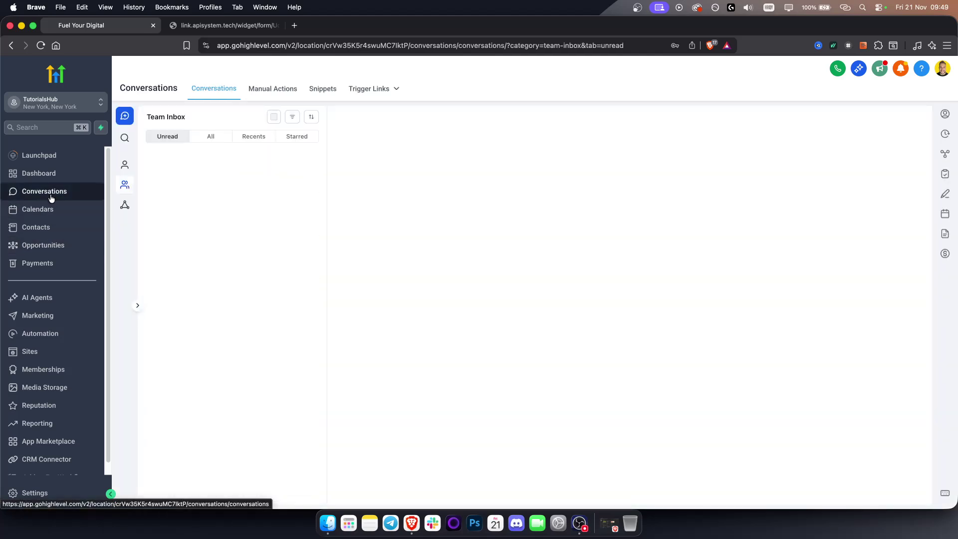
left_click(835, 71)
left_click(399, 339)
left_click(353, 193)
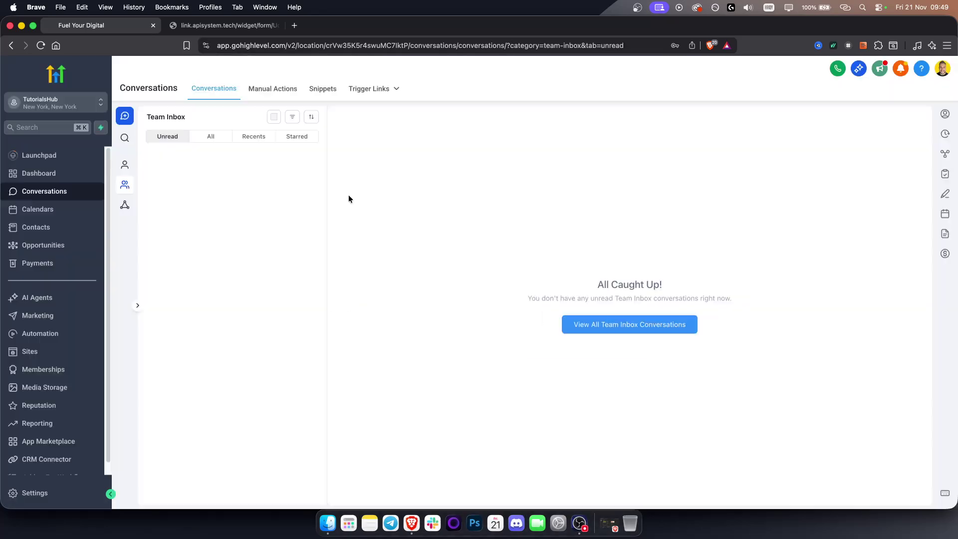
left_click(837, 70)
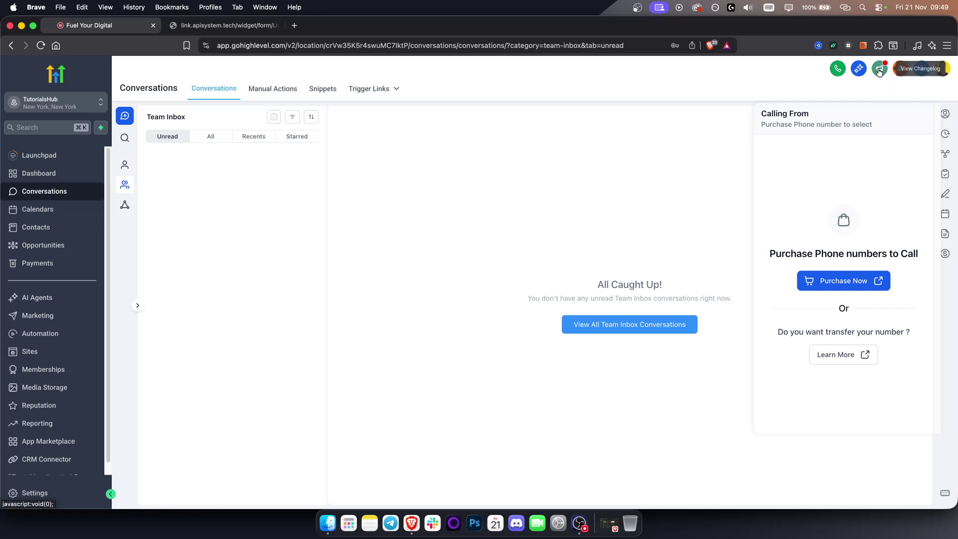
left_click(836, 70)
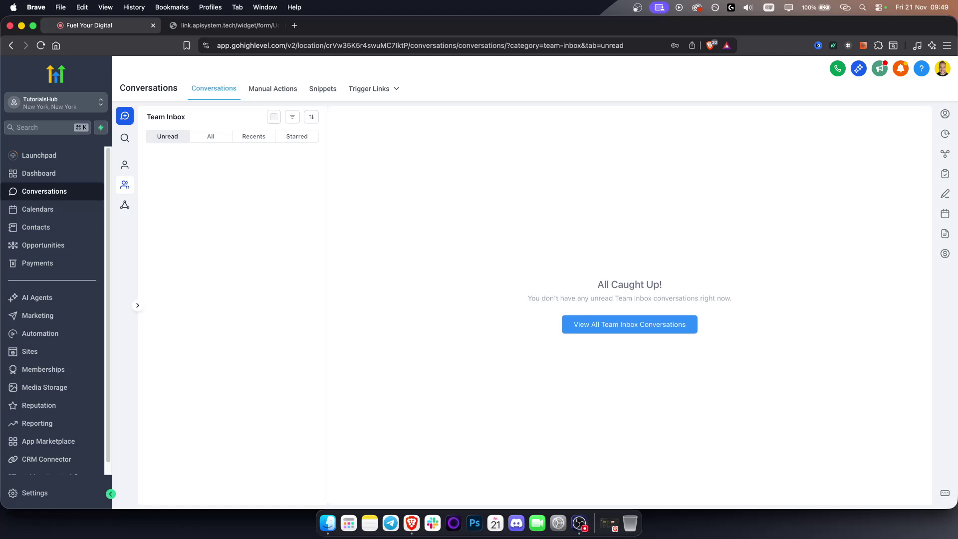
Examine the dashboard's opportunity status, value, conversion, funnel and stage distribution widgets.
left_click(39, 173)
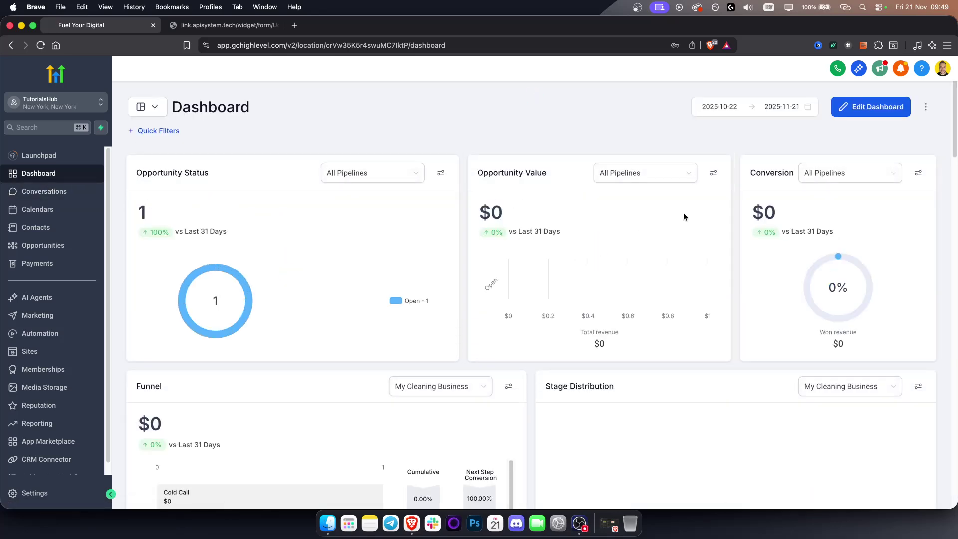
scroll(385, 284, "down", 2)
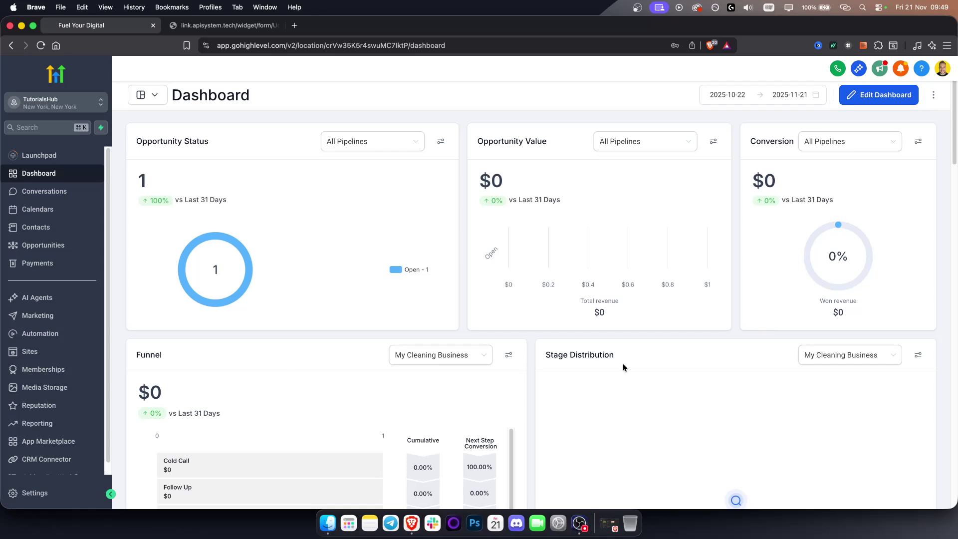
scroll(623, 367, "down", 1)
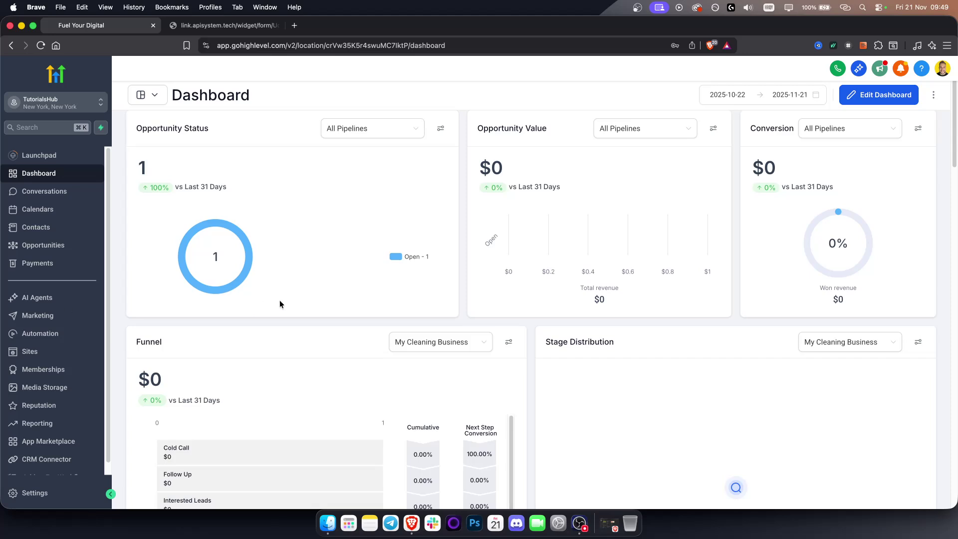
scroll(338, 290, "down", 1)
scroll(338, 290, "up", 2)
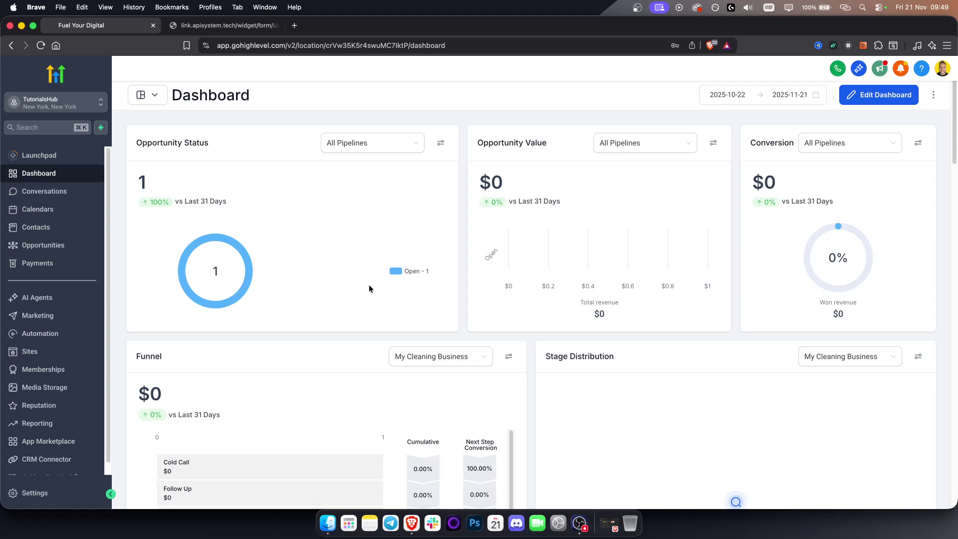
View the list of opportunity pipelines and return to the dashboard.
left_click(43, 246)
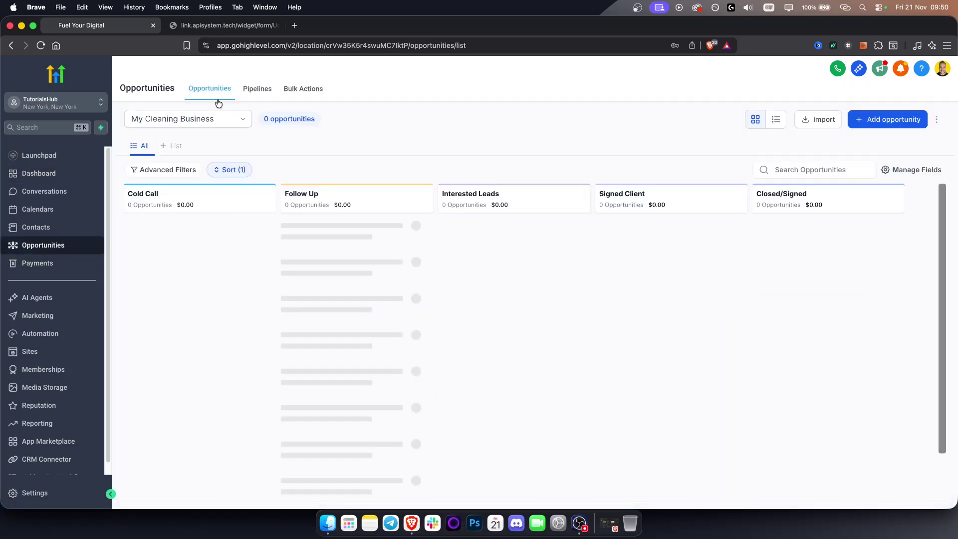
left_click(254, 89)
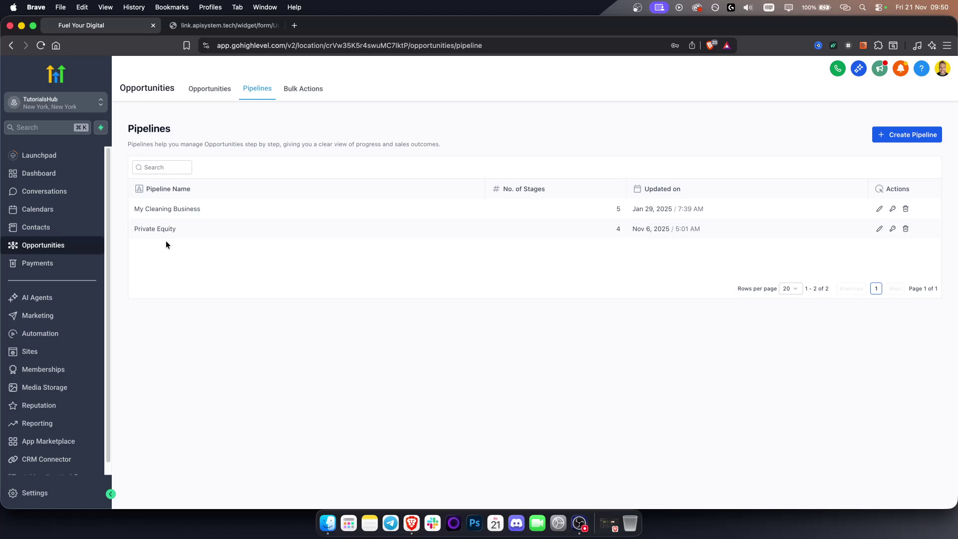
left_click(73, 178)
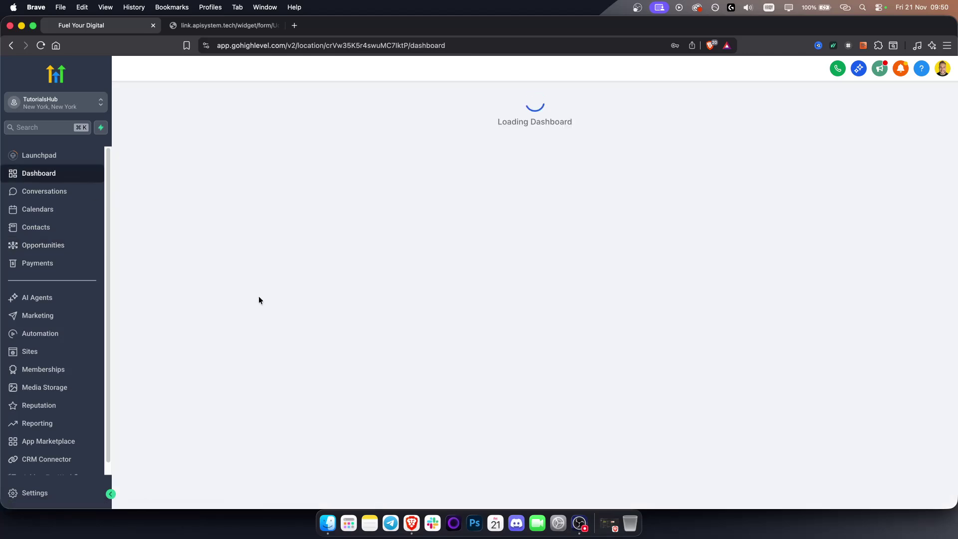